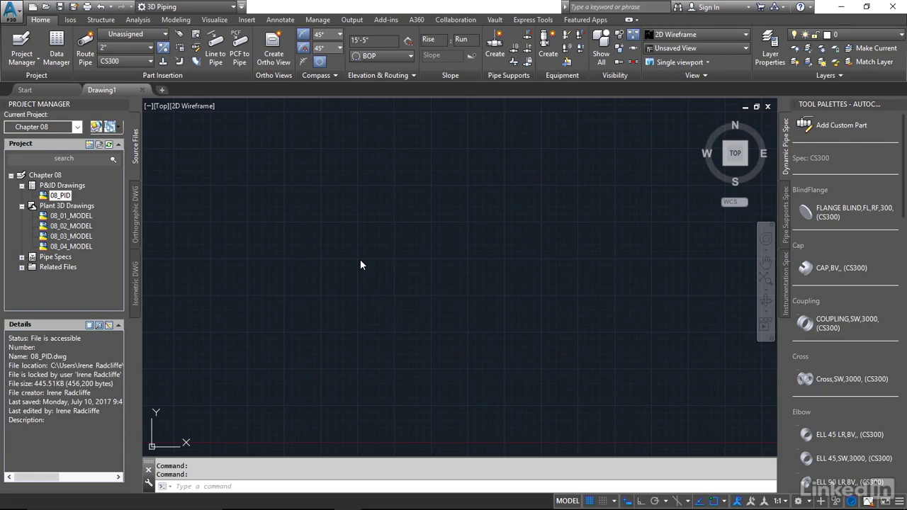
Step: Open the 08_03_MODEL drawing, centre its pipes in view and dismiss the orphaned fasteners notice
{"action": "double_click", "coordinate": [70, 237]}
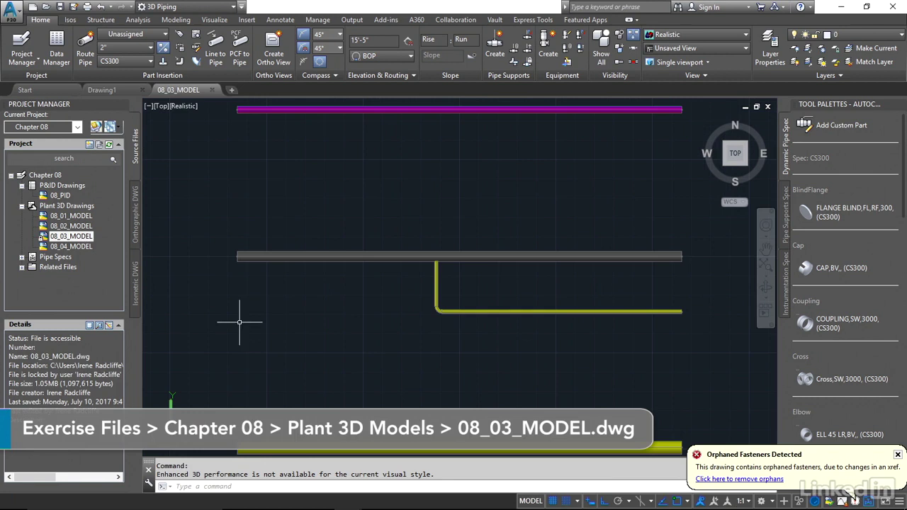
{"action": "scroll", "coordinate": [333, 308], "scroll_direction": "down", "scroll_amount": 3}
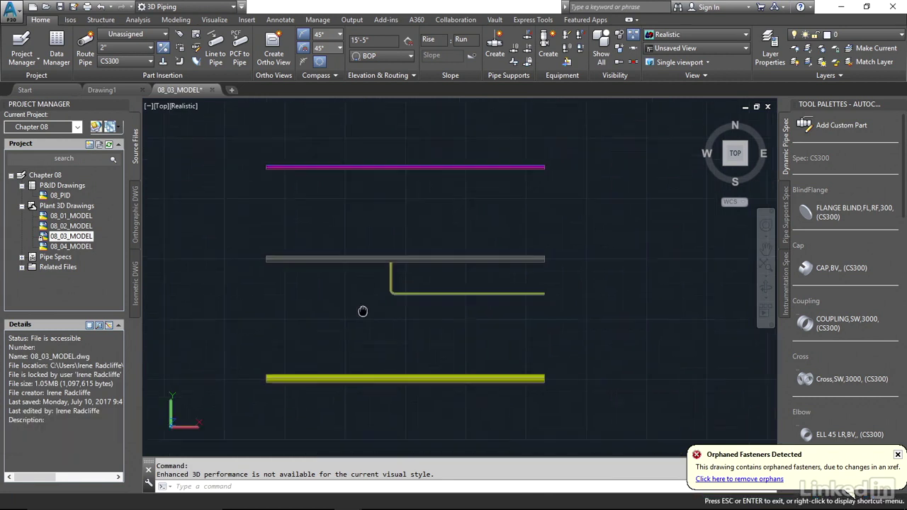
{"action": "middle_click_drag", "start_coordinate": [363, 311], "coordinate": [361, 287]}
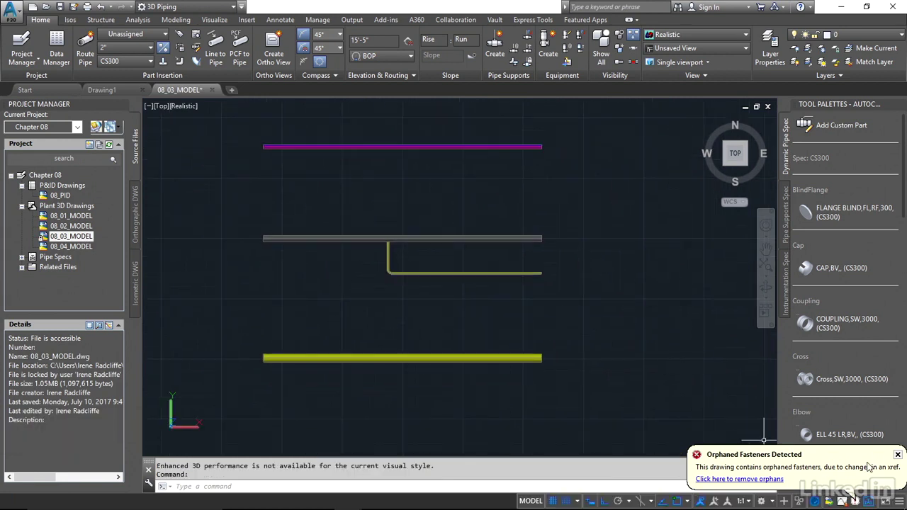
{"action": "left_click", "coordinate": [898, 455]}
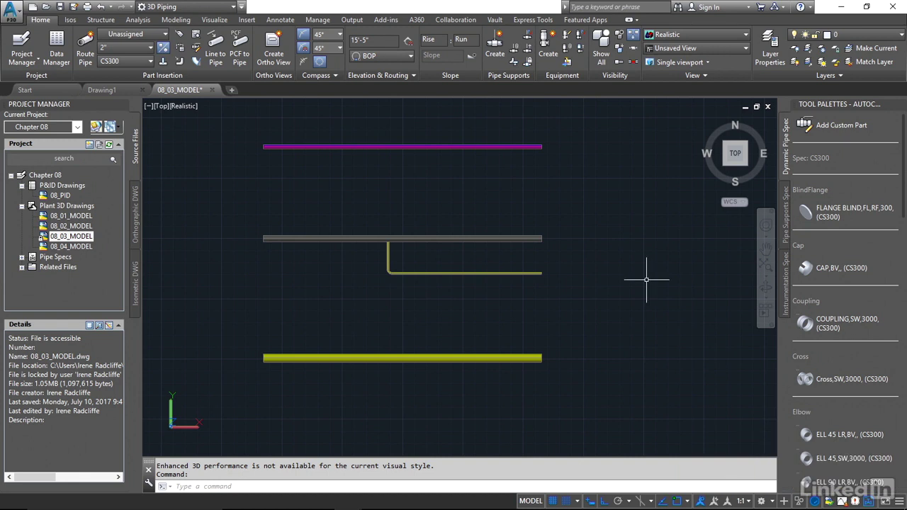
{"action": "middle_click_drag", "start_coordinate": [602, 282], "coordinate": [640, 286]}
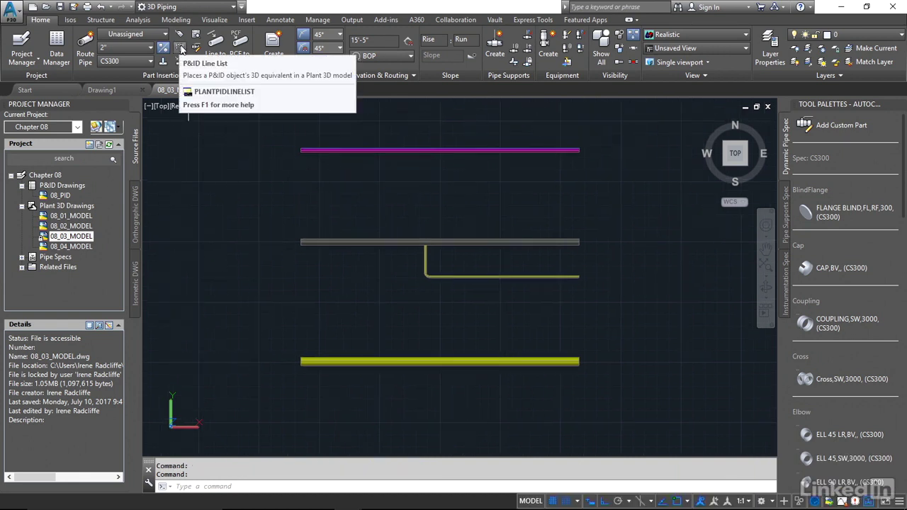
Step: Show the P&ID Line List palette listing lines 1000, 222 and 333 with their valves
{"action": "left_click", "coordinate": [181, 48]}
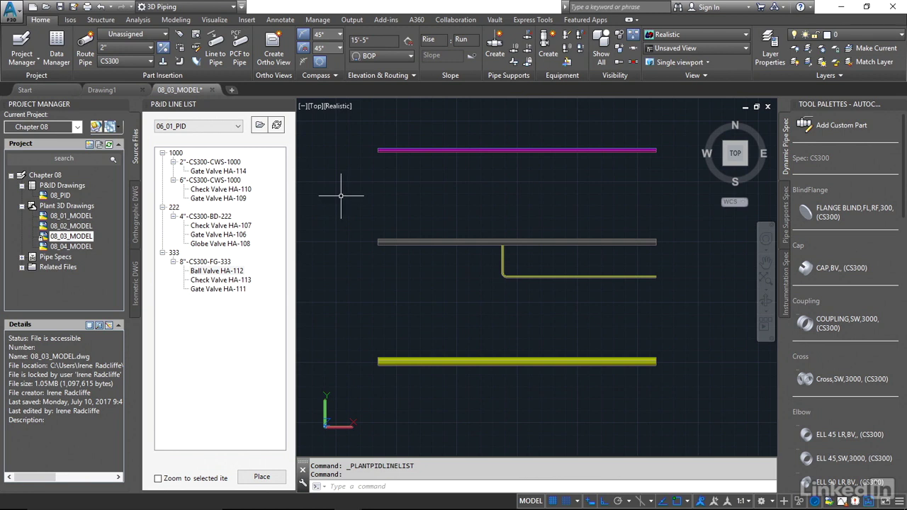
Step: Open 08_PID with the grid off and all three lines in view, then return to 08_03_MODEL
{"action": "double_click", "coordinate": [63, 198]}
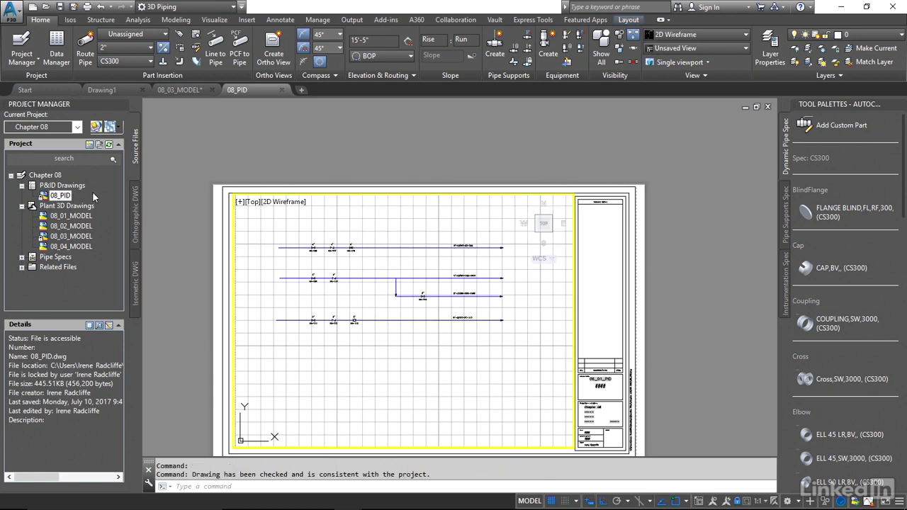
{"action": "left_click", "coordinate": [553, 501]}
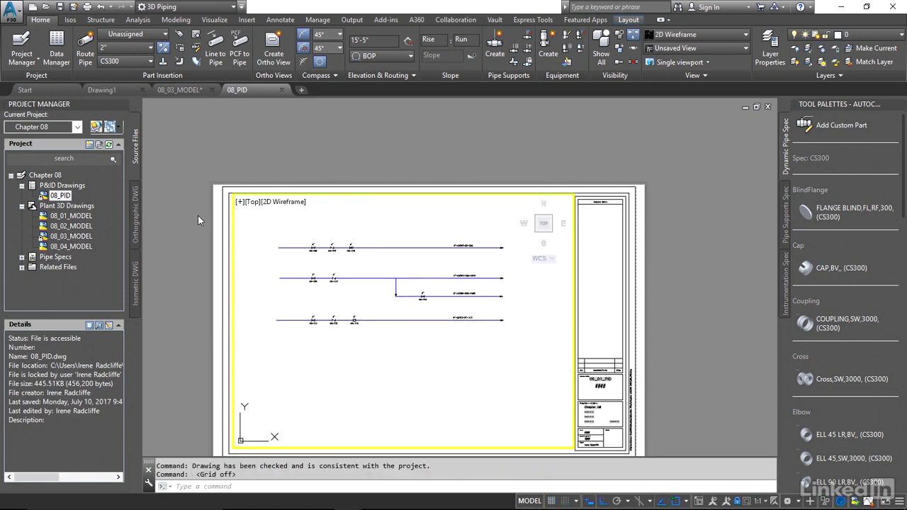
{"action": "left_click", "coordinate": [540, 500]}
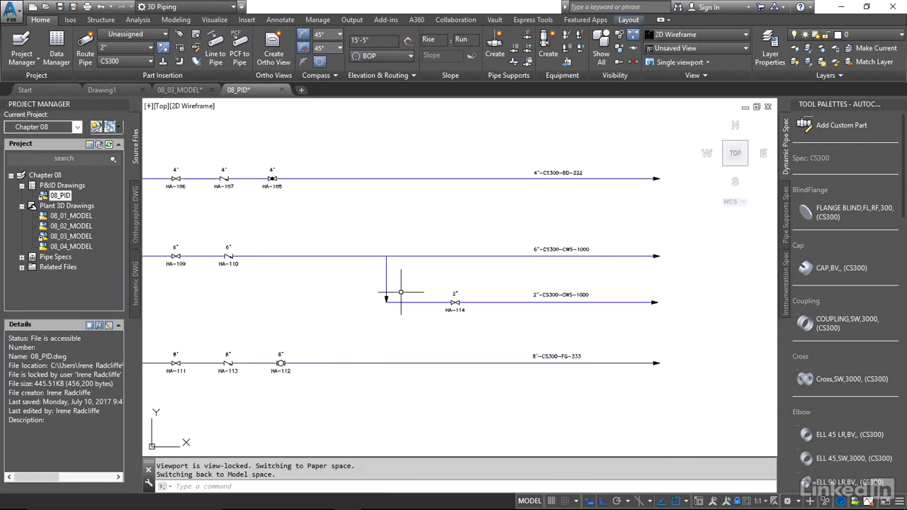
{"action": "mouse_move", "coordinate": [374, 216]}
{"action": "middle_mouse_down"}
{"action": "mouse_move", "coordinate": [404, 259]}
{"action": "mouse_move", "coordinate": [487, 262]}
{"action": "middle_mouse_up"}
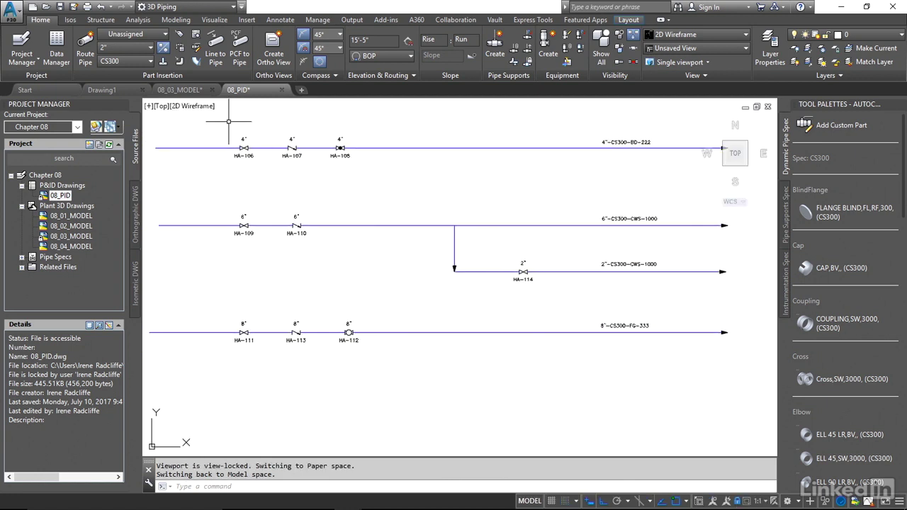
{"action": "left_click", "coordinate": [179, 90]}
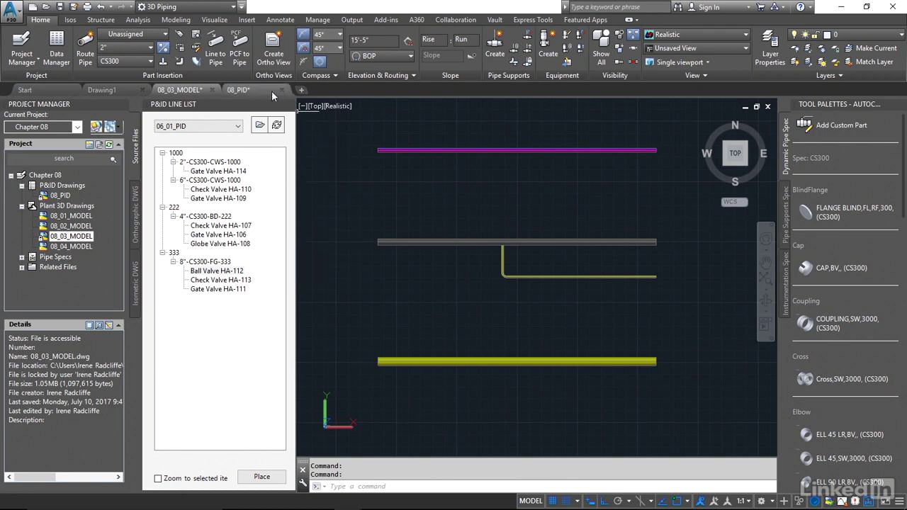
{"action": "left_click", "coordinate": [253, 88]}
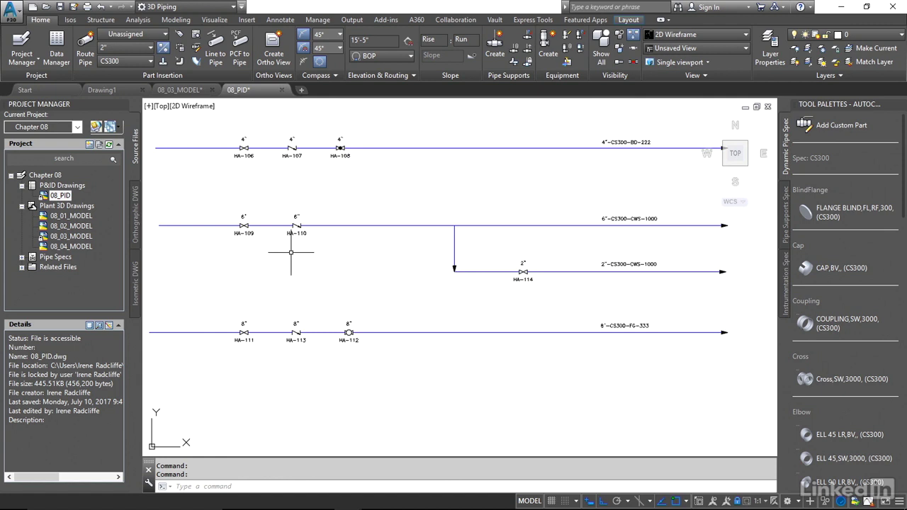
Step: Place Gate Valve HA-109 near the left end of the grey 6" pipe at default rotation
{"action": "left_click", "coordinate": [182, 90]}
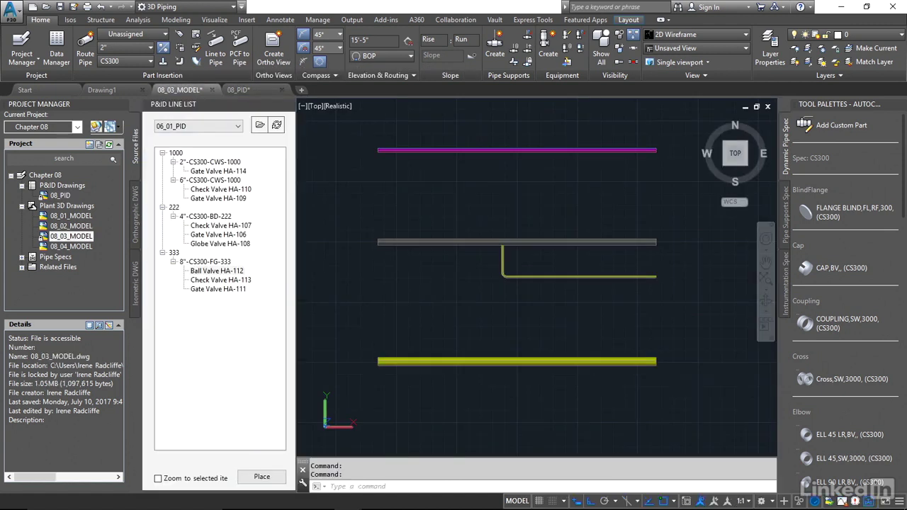
{"action": "middle_click_drag", "start_coordinate": [415, 278], "coordinate": [413, 272]}
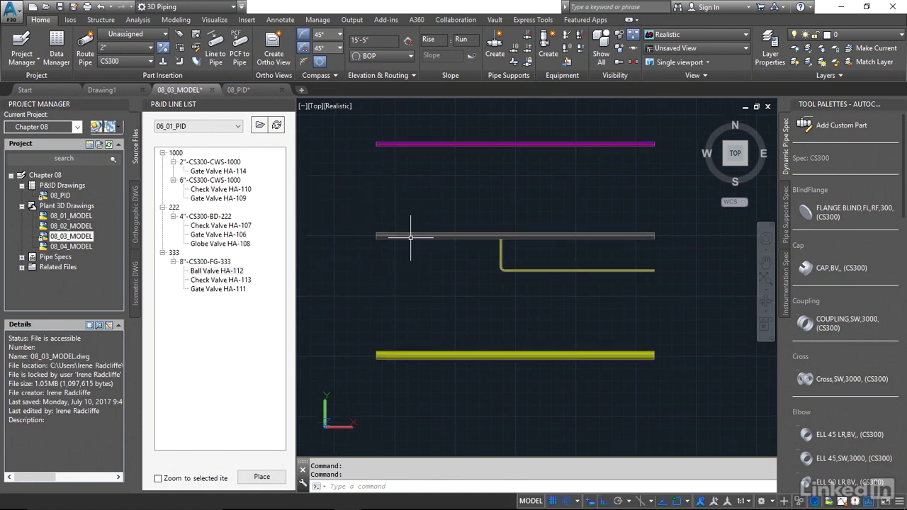
{"action": "mouse_move", "coordinate": [410, 237]}
{"action": "left_click", "coordinate": [204, 200]}
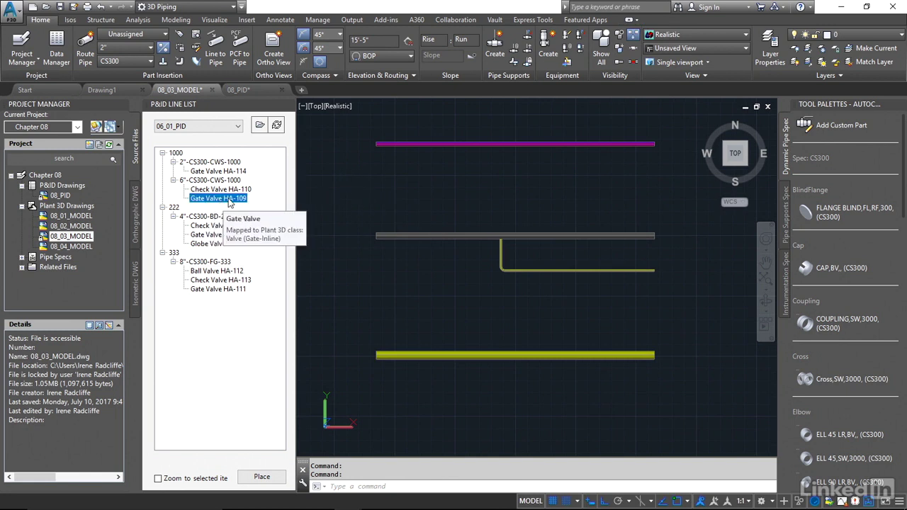
{"action": "right_click", "coordinate": [232, 203]}
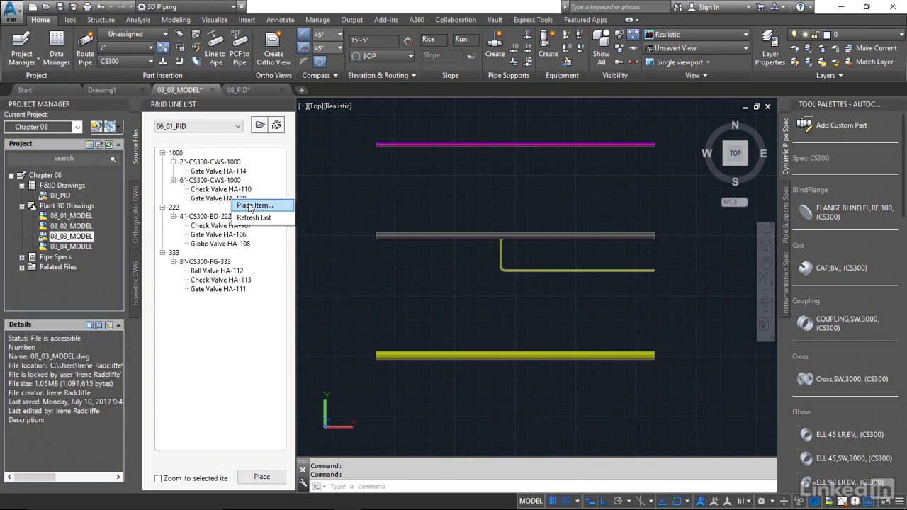
{"action": "left_click", "coordinate": [249, 207]}
{"action": "left_click", "coordinate": [416, 236]}
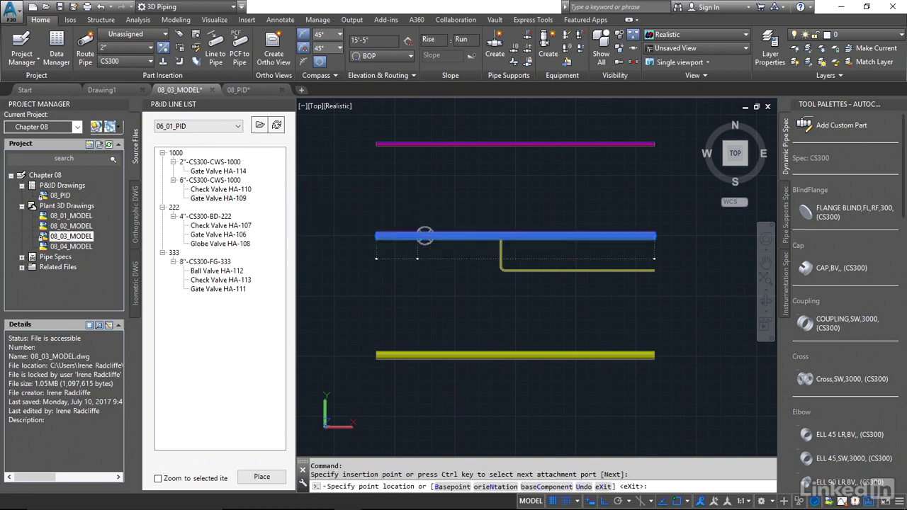
{"action": "left_click", "coordinate": [425, 236]}
{"action": "key", "text": "Return"}
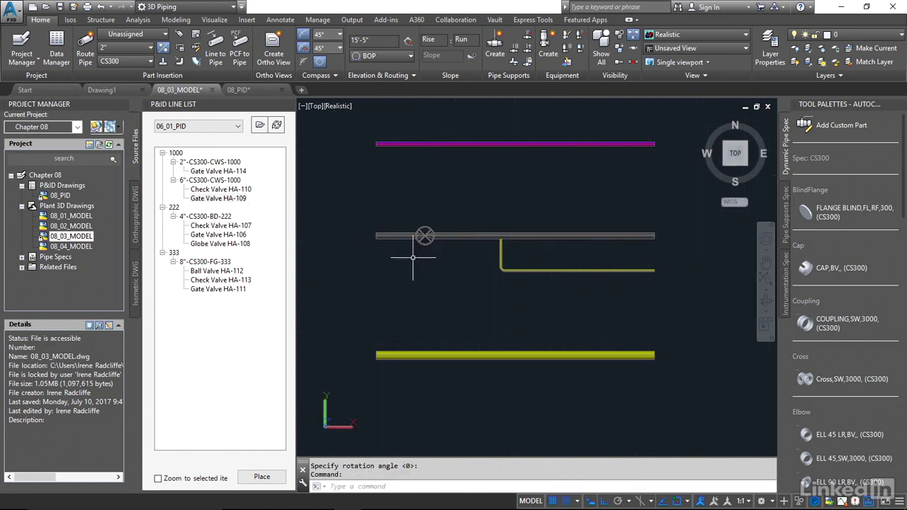
Step: Place Check Valve HA-110 on the grey pipe just right of HA-109 at default rotation
{"action": "left_click", "coordinate": [219, 190]}
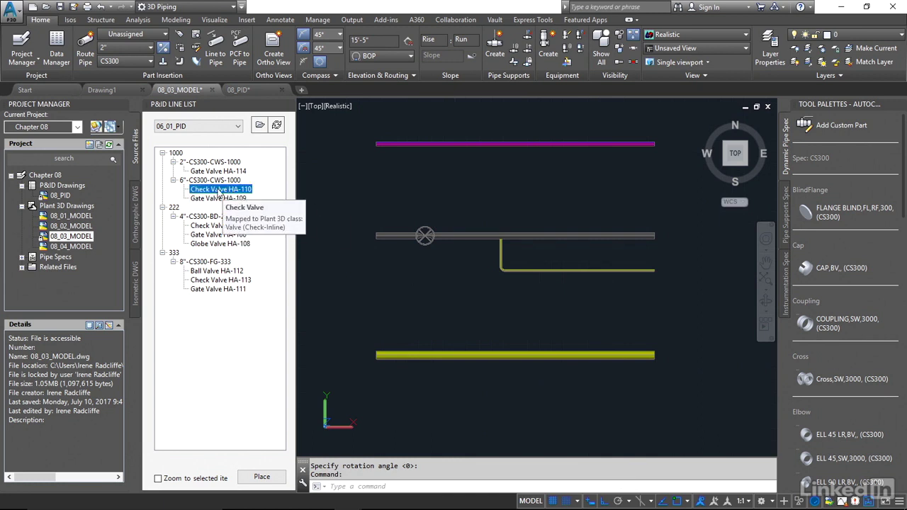
{"action": "right_click", "coordinate": [227, 193]}
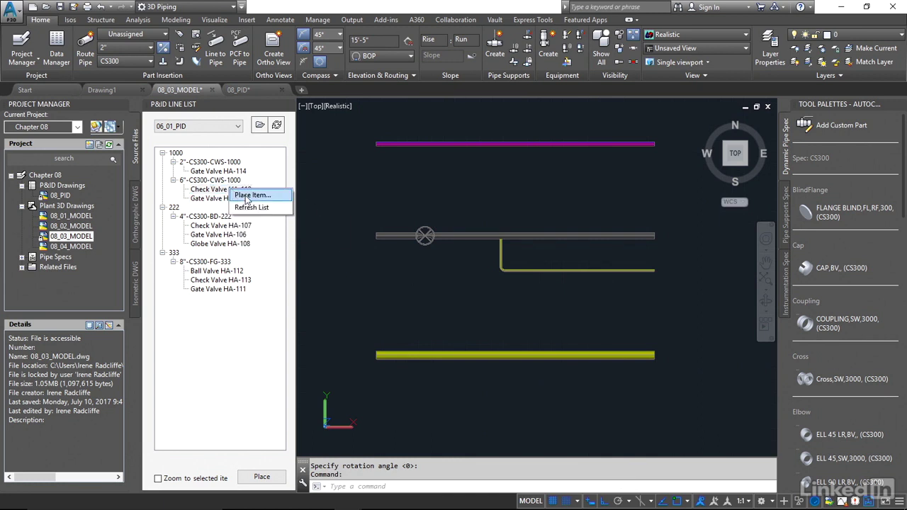
{"action": "left_click", "coordinate": [268, 198]}
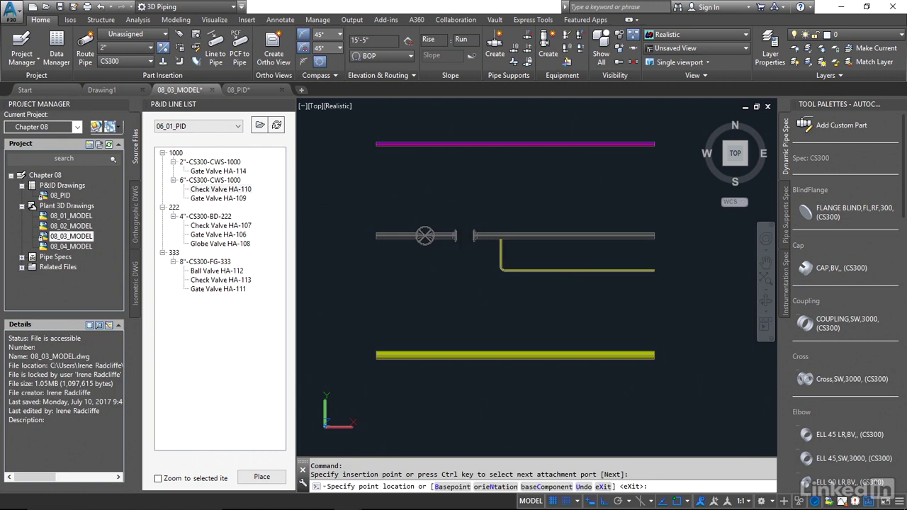
{"action": "left_click", "coordinate": [461, 236]}
{"action": "key", "text": "Return"}
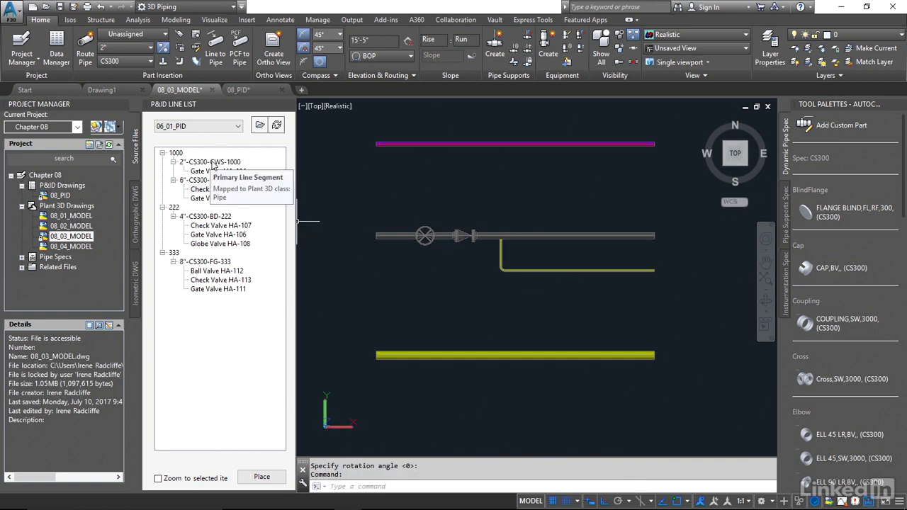
{"action": "left_click", "coordinate": [224, 174]}
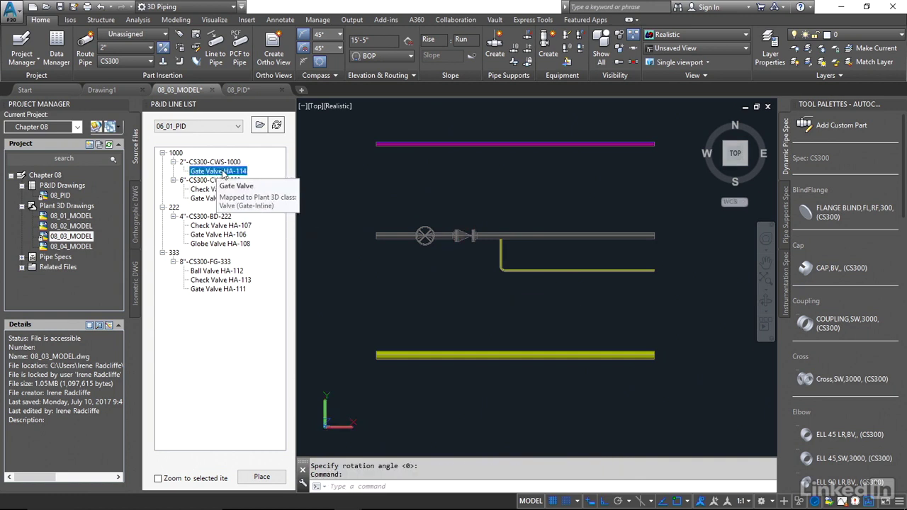
Step: Place Gate Valve HA-114 inline on the yellow 2" branch pipe at default rotation
{"action": "right_click", "coordinate": [226, 174]}
{"action": "left_click", "coordinate": [245, 177]}
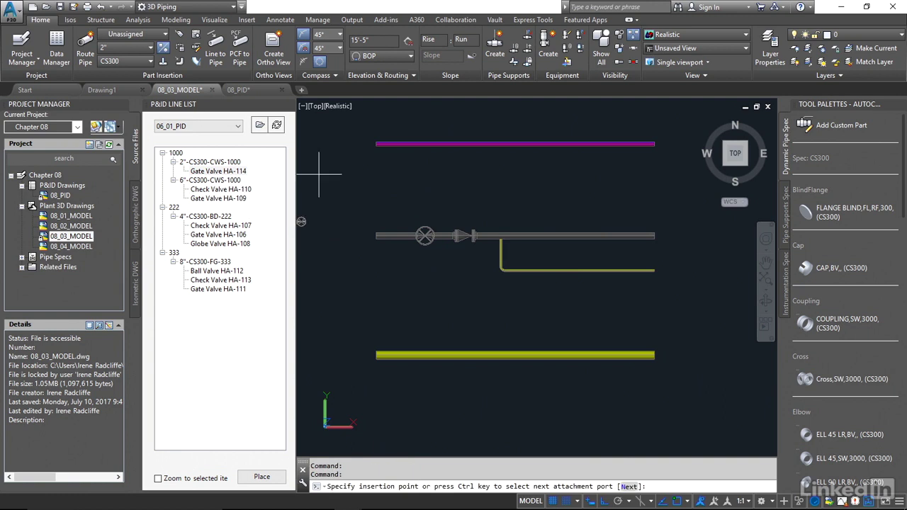
{"action": "left_click", "coordinate": [538, 270]}
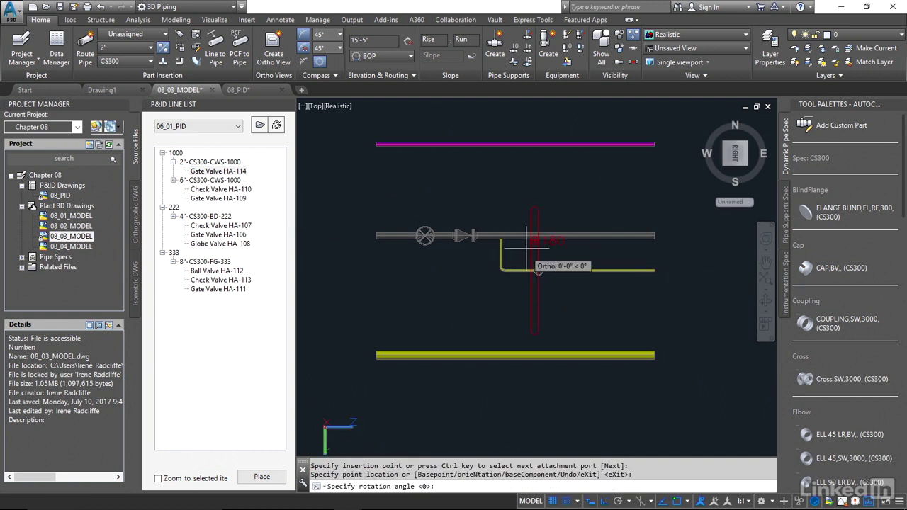
{"action": "key", "text": "Return"}
{"action": "scroll", "coordinate": [467, 292], "scroll_direction": "up", "scroll_amount": 3}
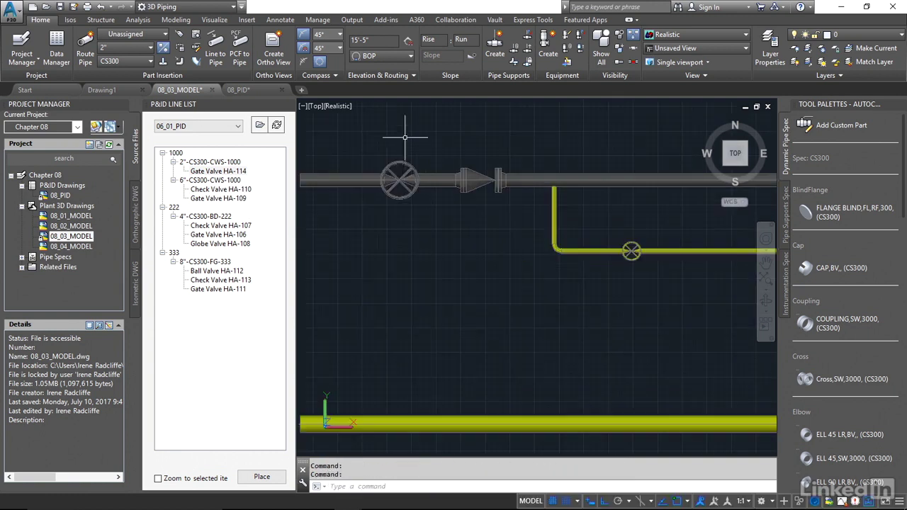
{"action": "mouse_move", "coordinate": [405, 164]}
{"action": "mouse_move", "coordinate": [474, 178]}
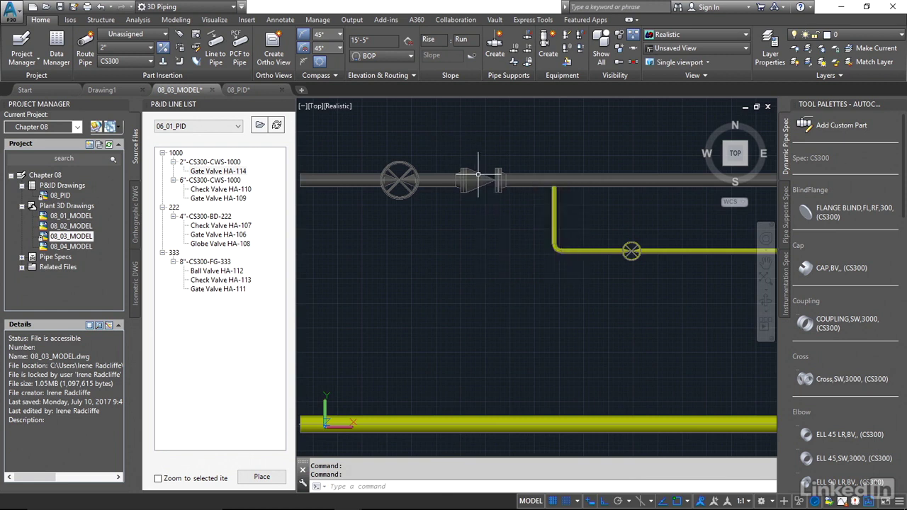
{"action": "mouse_move", "coordinate": [631, 242]}
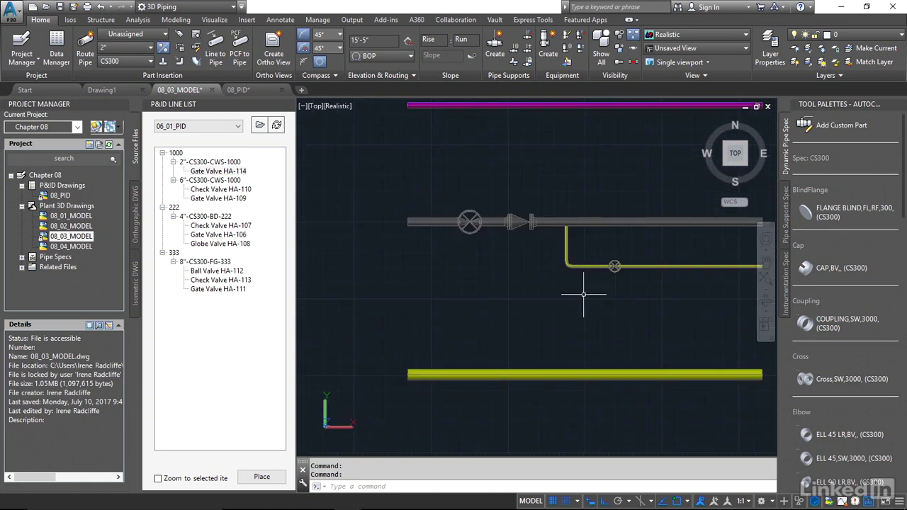
{"action": "middle_click", "coordinate": [578, 318]}
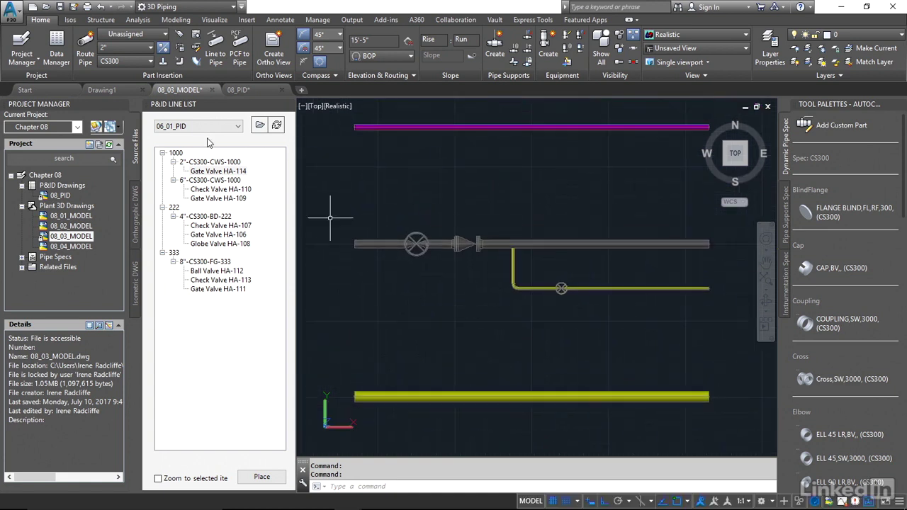
{"action": "left_click", "coordinate": [262, 87]}
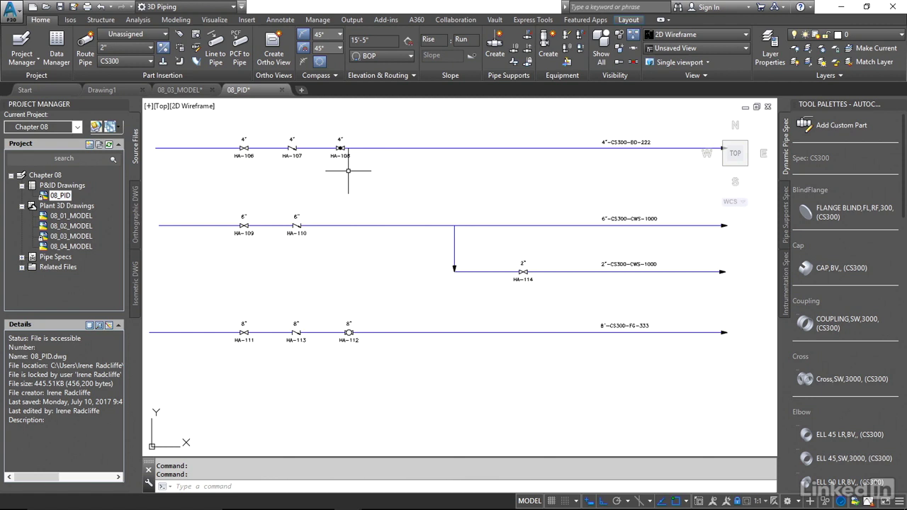
{"action": "left_click", "coordinate": [178, 89]}
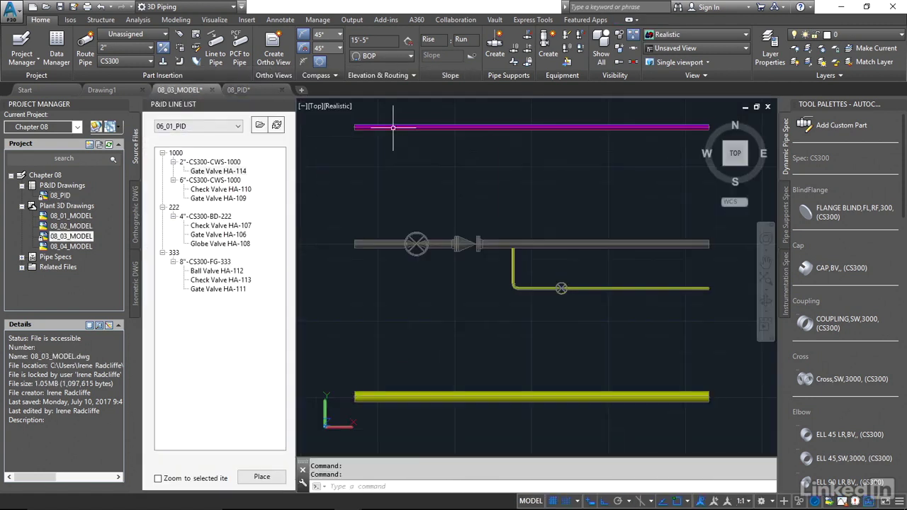
Step: Drag Gate Valve HA-106 onto the magenta 4" pipe at default rotation
{"action": "mouse_move", "coordinate": [393, 128]}
{"action": "left_click_drag", "start_coordinate": [196, 238], "coordinate": [423, 128]}
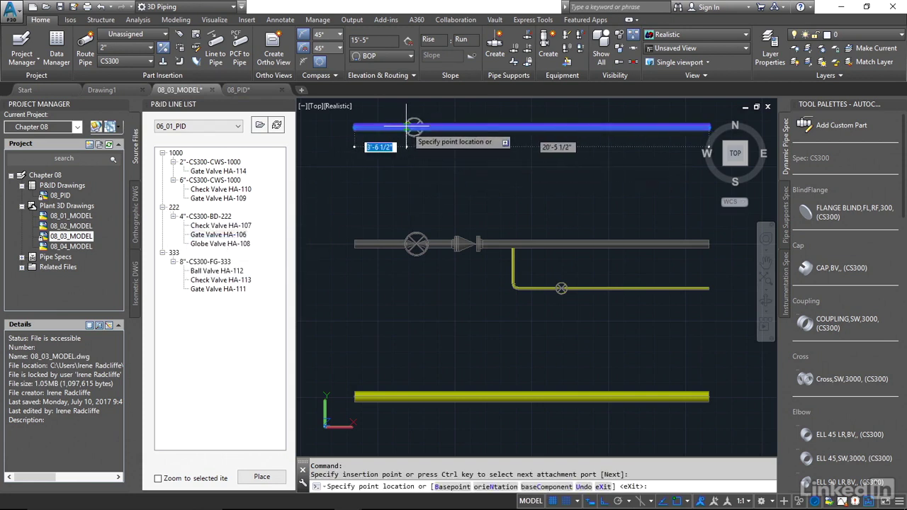
{"action": "left_click", "coordinate": [408, 127]}
{"action": "key", "text": "Return"}
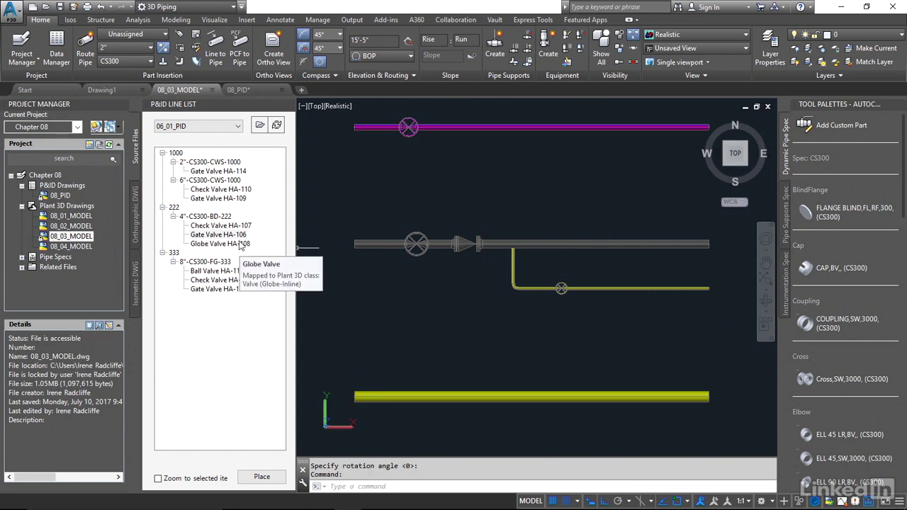
Step: Place Check Valve HA-107 on the magenta pipe to the right of HA-106
{"action": "left_click", "coordinate": [241, 226]}
{"action": "right_click", "coordinate": [243, 227]}
{"action": "left_click", "coordinate": [265, 233]}
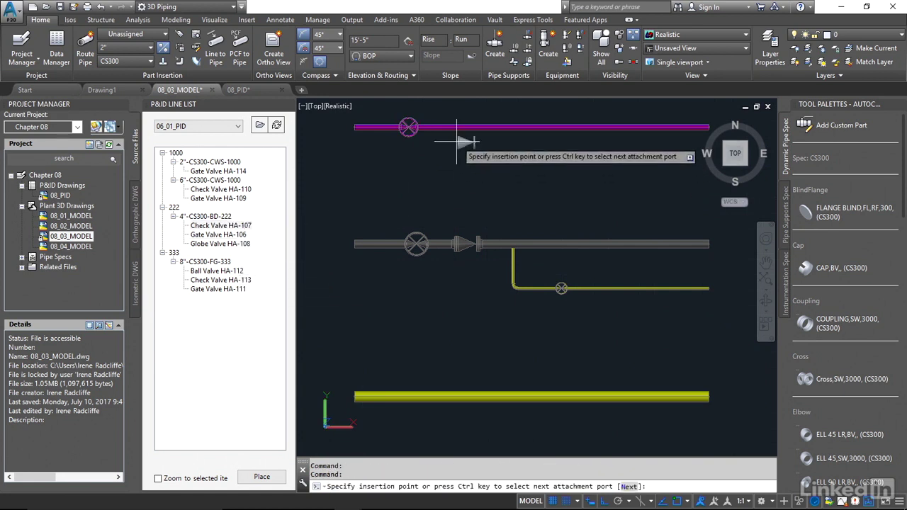
{"action": "left_click", "coordinate": [462, 127]}
{"action": "key", "text": "Return"}
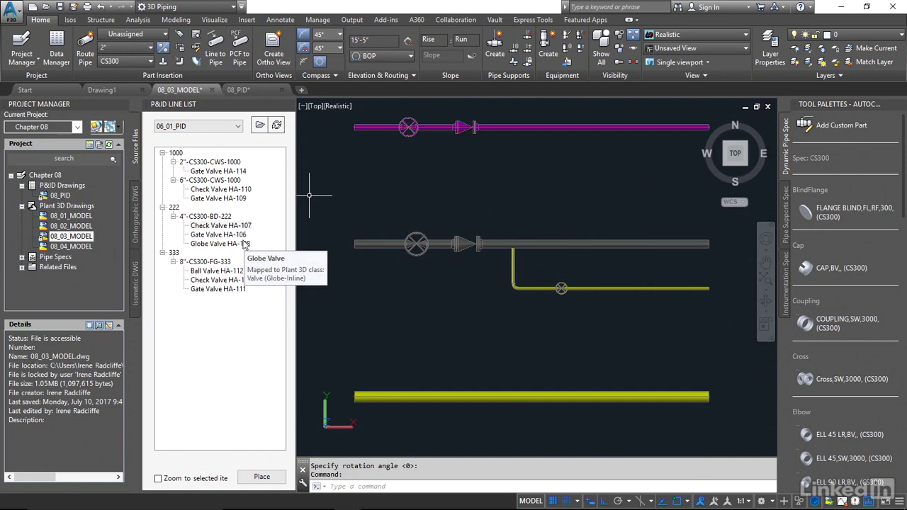
Step: Place Globe Valve HA-108 further right on the magenta pipe at default rotation
{"action": "left_click", "coordinate": [219, 243]}
{"action": "right_click", "coordinate": [241, 243]}
{"action": "left_click", "coordinate": [265, 249]}
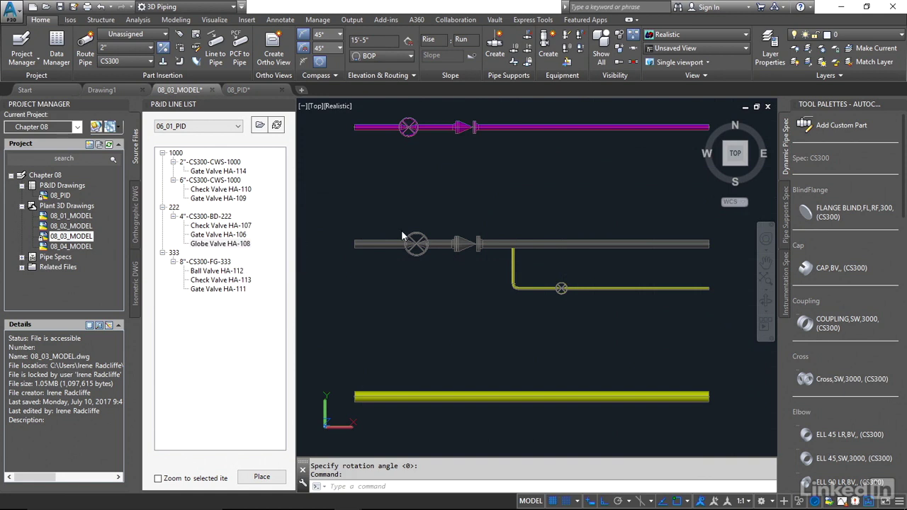
{"action": "left_click", "coordinate": [532, 127]}
{"action": "key", "text": "Return"}
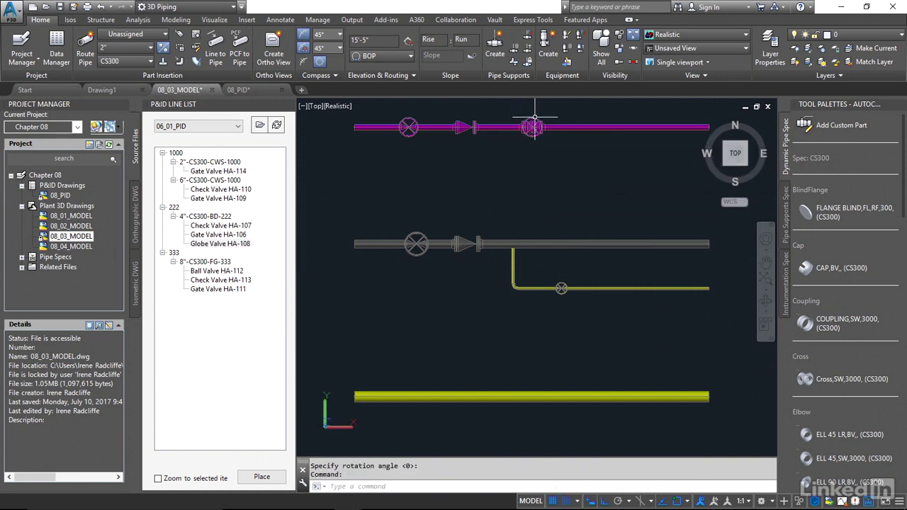
{"action": "mouse_move", "coordinate": [534, 117]}
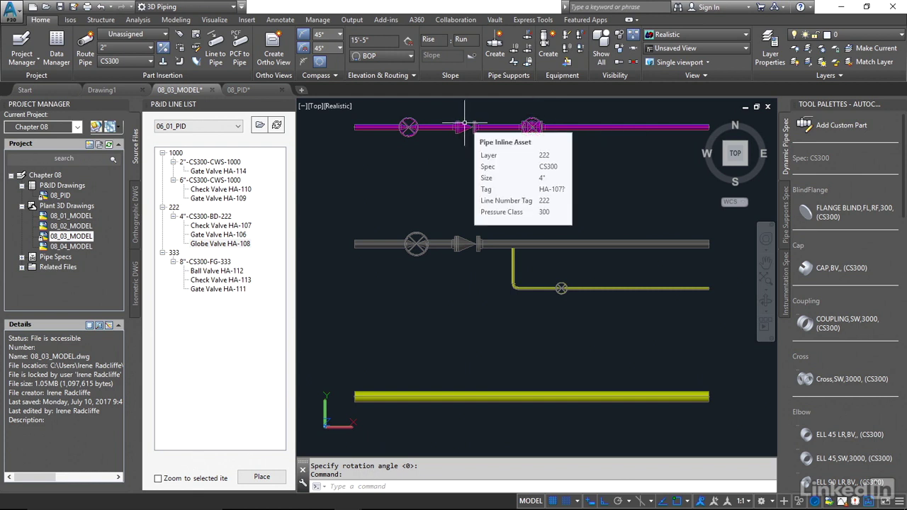
{"action": "mouse_move", "coordinate": [407, 121]}
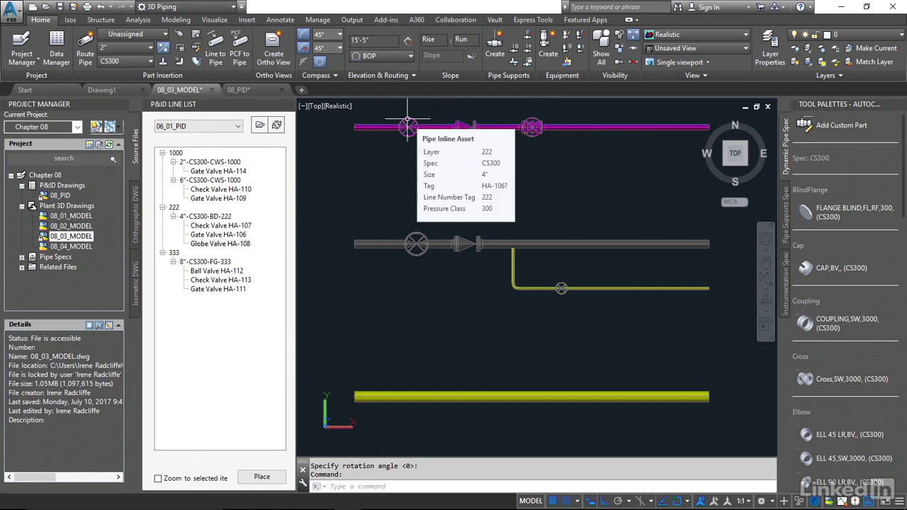
{"action": "middle_click_drag", "start_coordinate": [396, 309], "coordinate": [399, 259]}
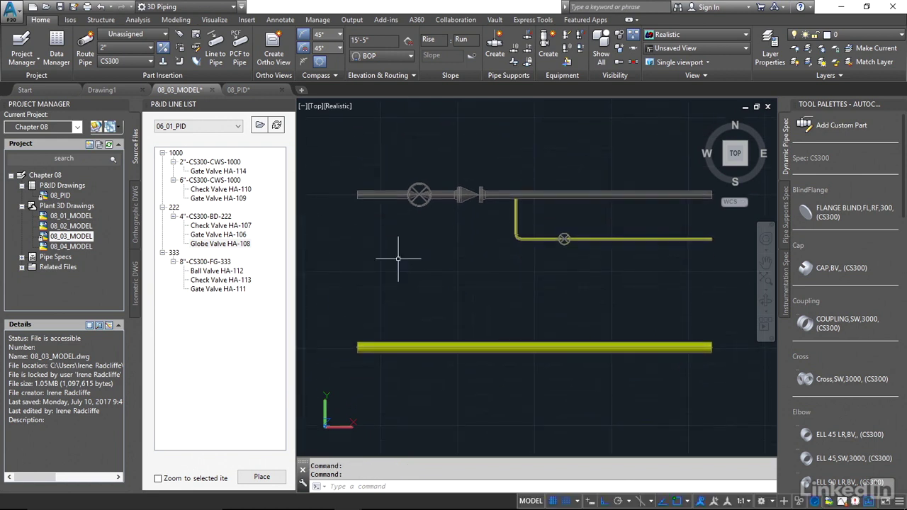
Step: Place Gate Valve HA-111, Check Valve HA-113 and Ball Valve HA-112 left to right along the 8" pipe
{"action": "right_click", "coordinate": [222, 292]}
{"action": "left_click", "coordinate": [242, 298]}
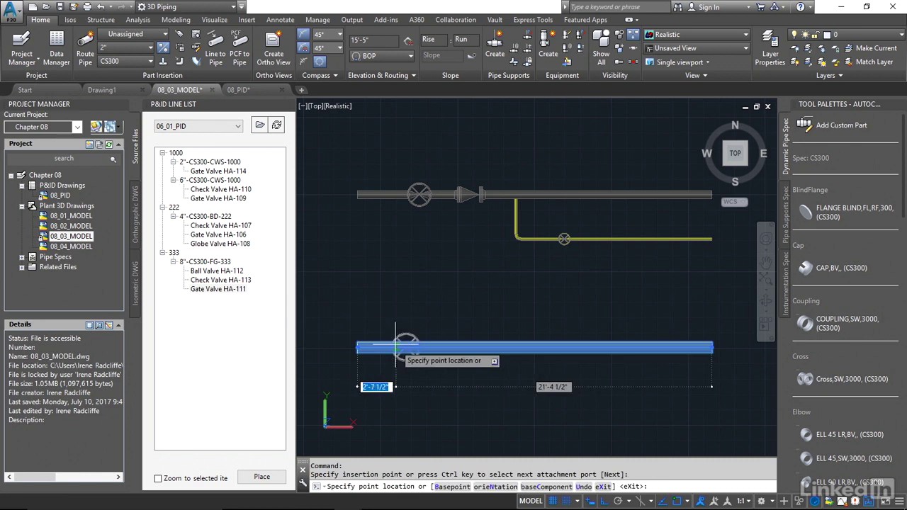
{"action": "left_click", "coordinate": [407, 348]}
{"action": "key", "text": "Return"}
{"action": "right_click", "coordinate": [220, 280]}
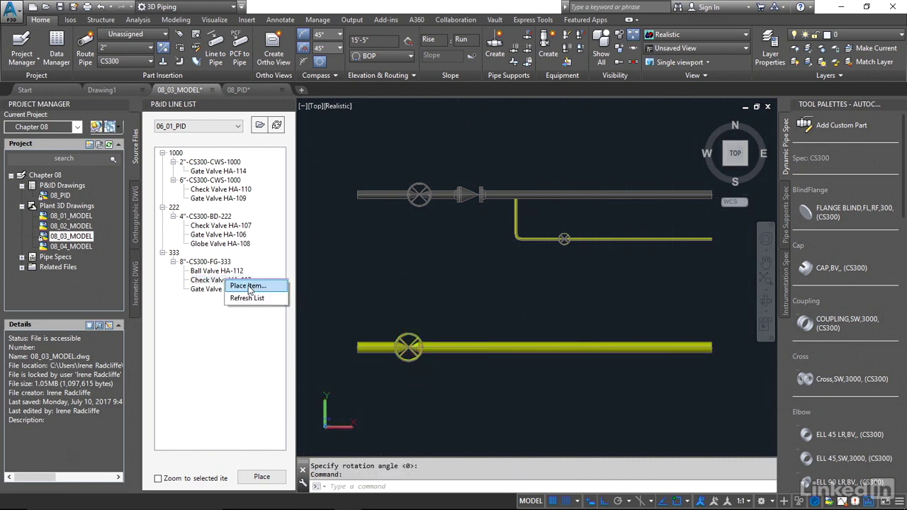
{"action": "left_click", "coordinate": [242, 286]}
{"action": "left_click", "coordinate": [467, 348]}
{"action": "key", "text": "Return"}
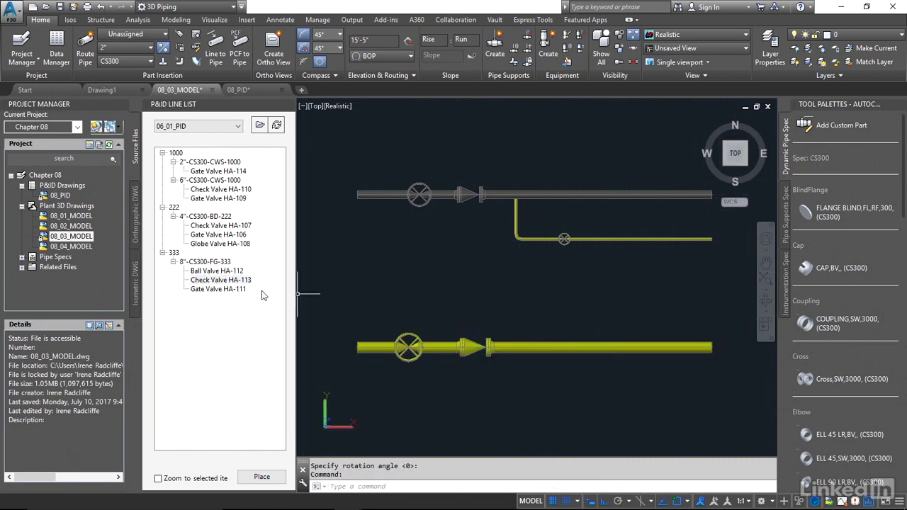
{"action": "right_click", "coordinate": [229, 275]}
{"action": "left_click", "coordinate": [245, 281]}
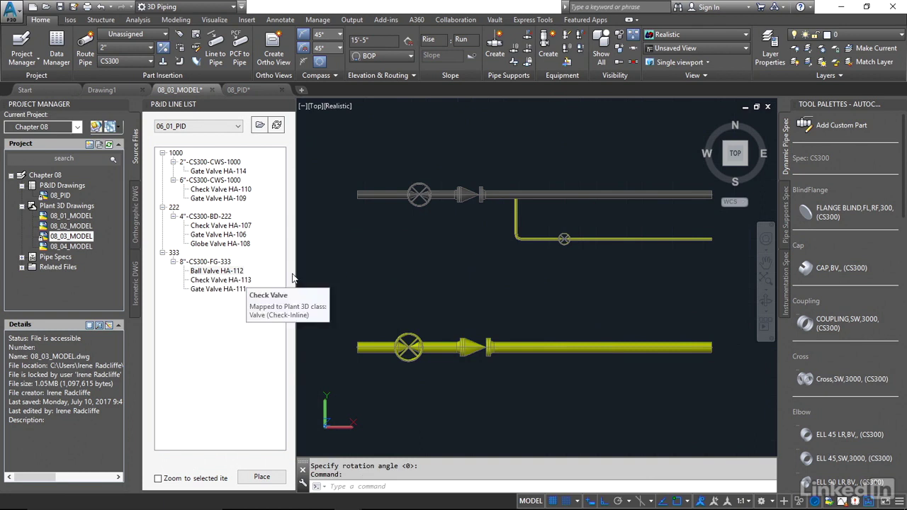
{"action": "left_click", "coordinate": [573, 339]}
{"action": "key", "text": "Return"}
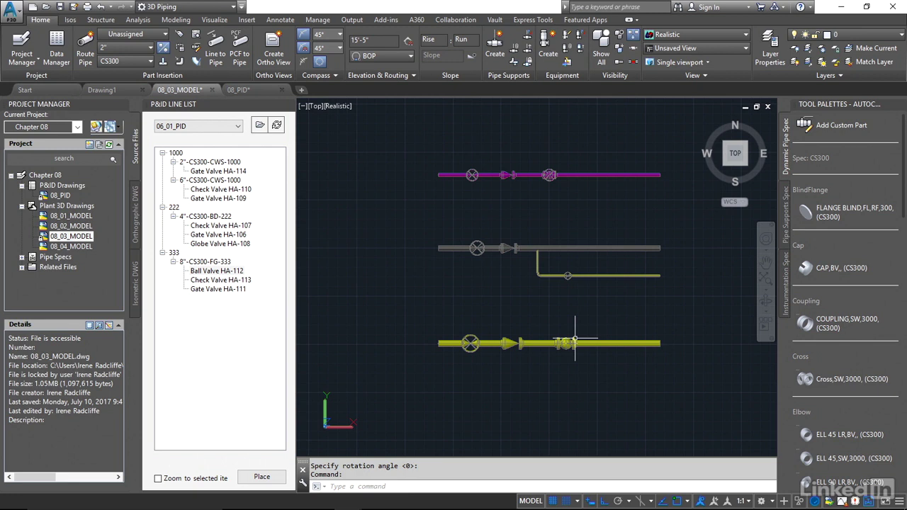
Step: Window-select every pipe and valve in the model and erase them with Delete
{"action": "left_click", "coordinate": [396, 379]}
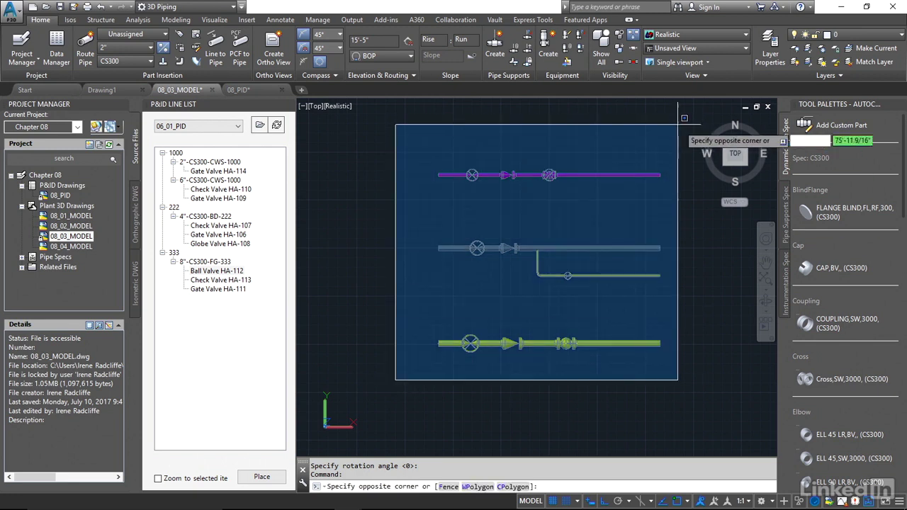
{"action": "left_click", "coordinate": [684, 119]}
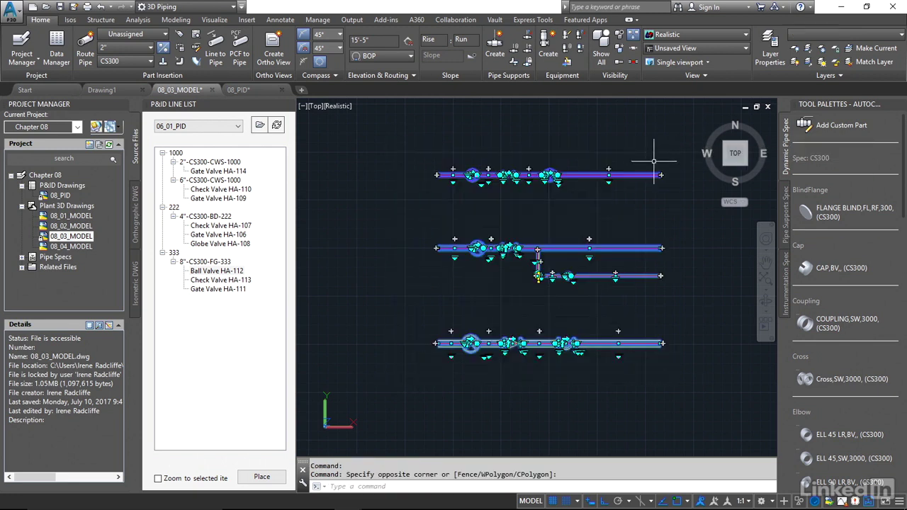
{"action": "key", "text": "Delete"}
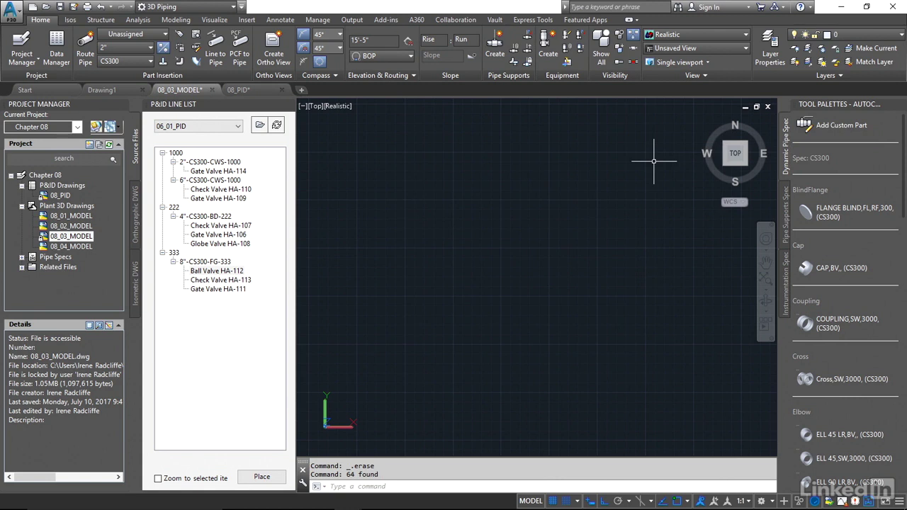